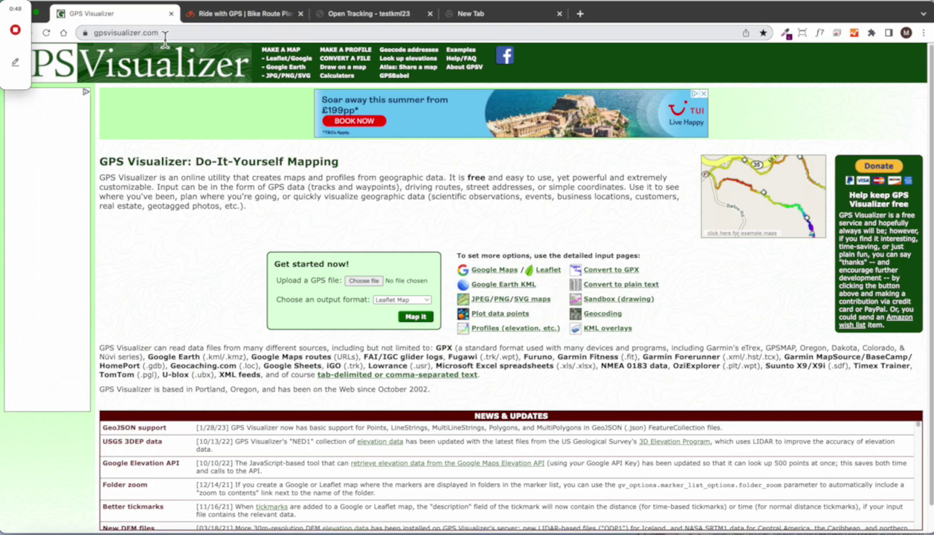
Select part of the gpsvisualizer.com address in the browser's address bar.
left_click_drag(165, 37, 81, 36)
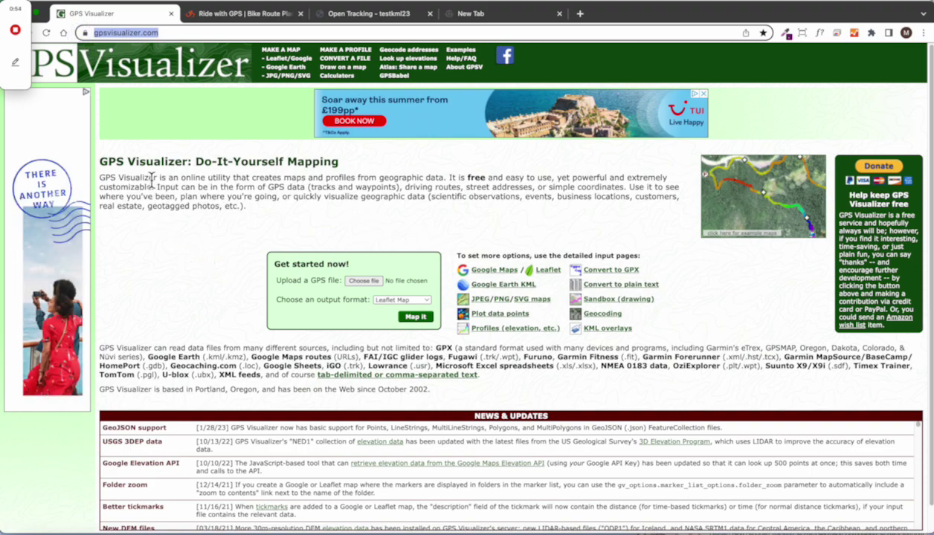
Open the Google Earth KML form and load Group1Day1Bronze23 (1).gpx from 2023/BGIS as File #1.
left_click(289, 74)
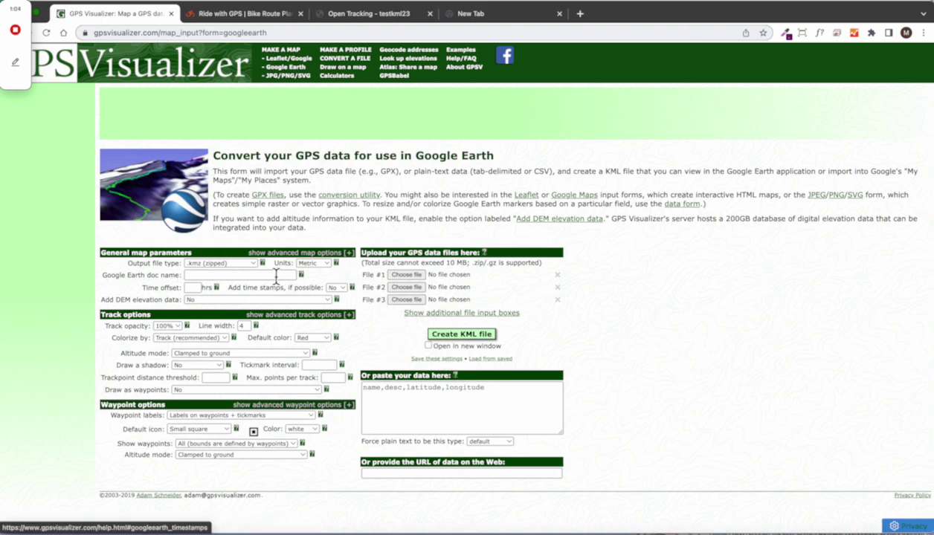
left_click(406, 275)
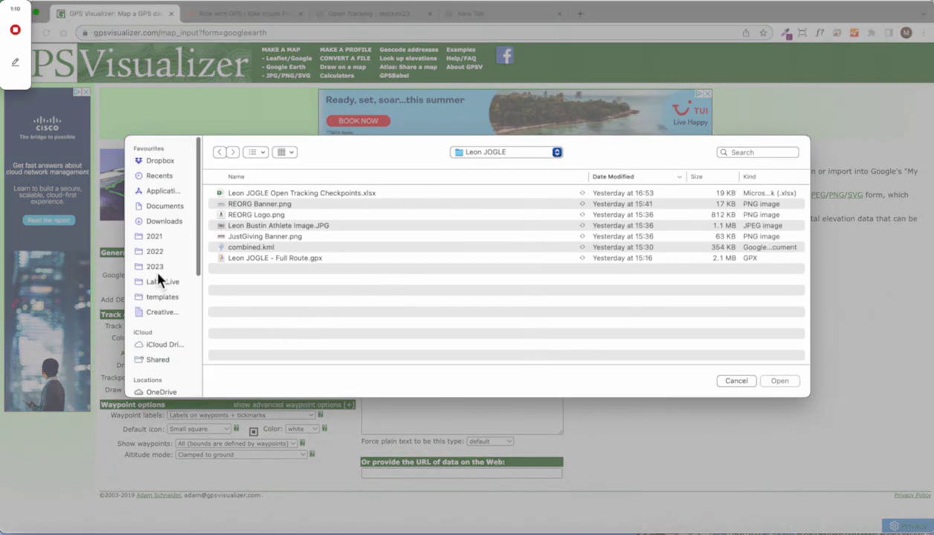
left_click(156, 267)
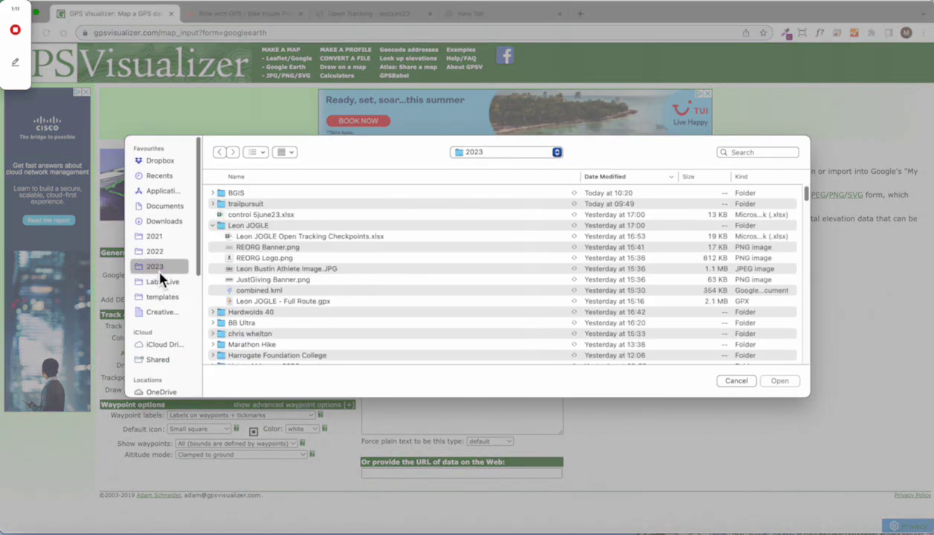
left_click(213, 194)
left_click(267, 205)
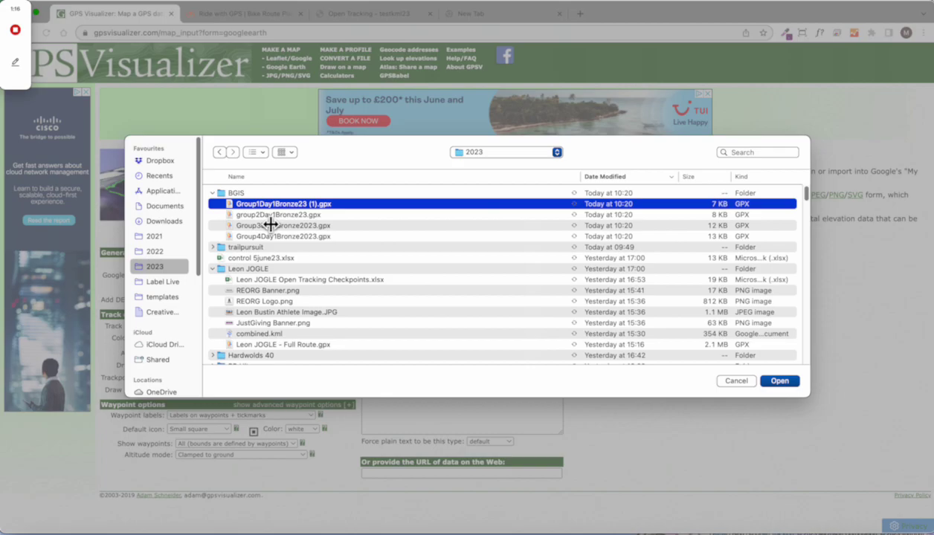
left_click(777, 383)
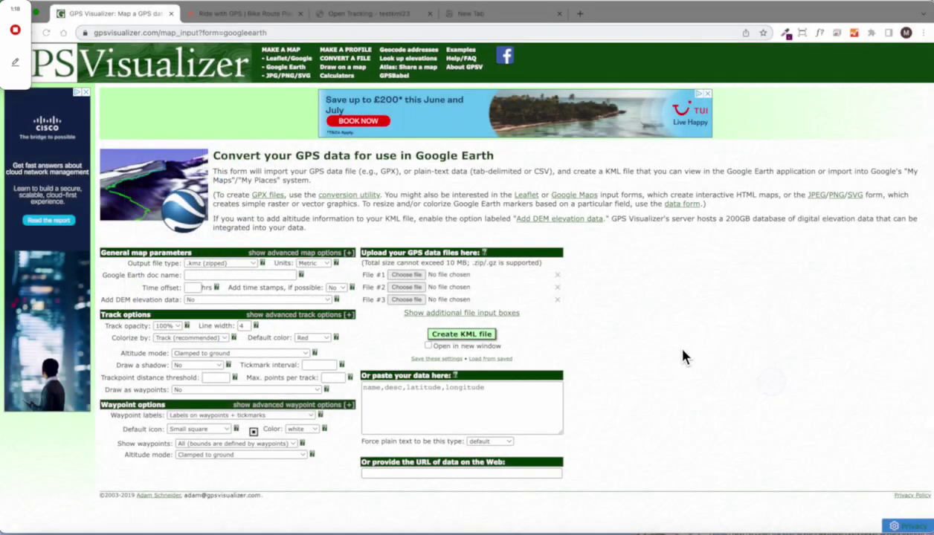
Load group2Day1Bronze23.gpx as File #2.
left_click(408, 288)
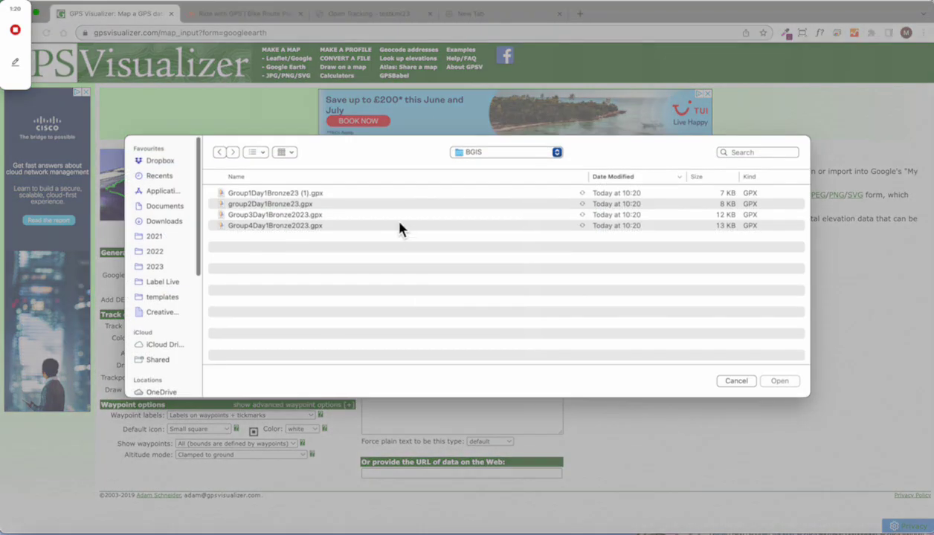
left_click(274, 205)
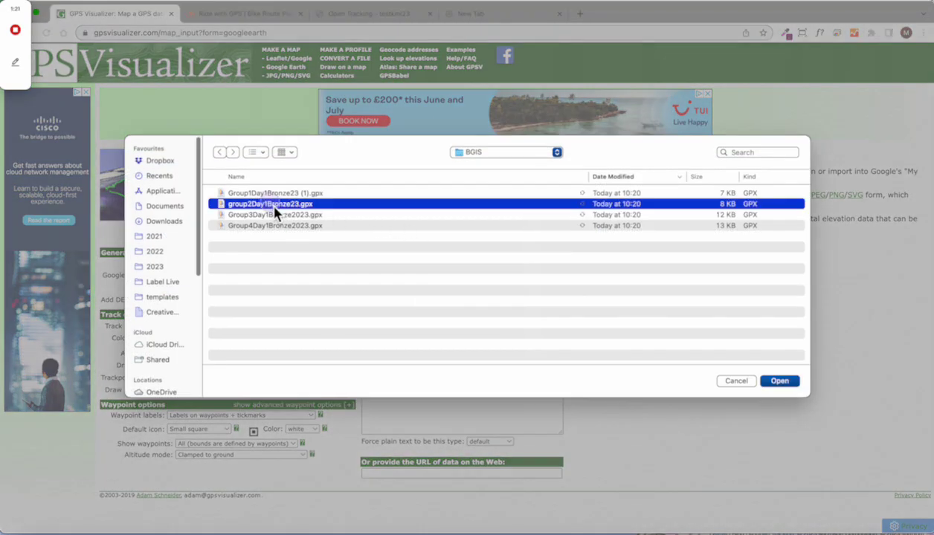
left_click(779, 383)
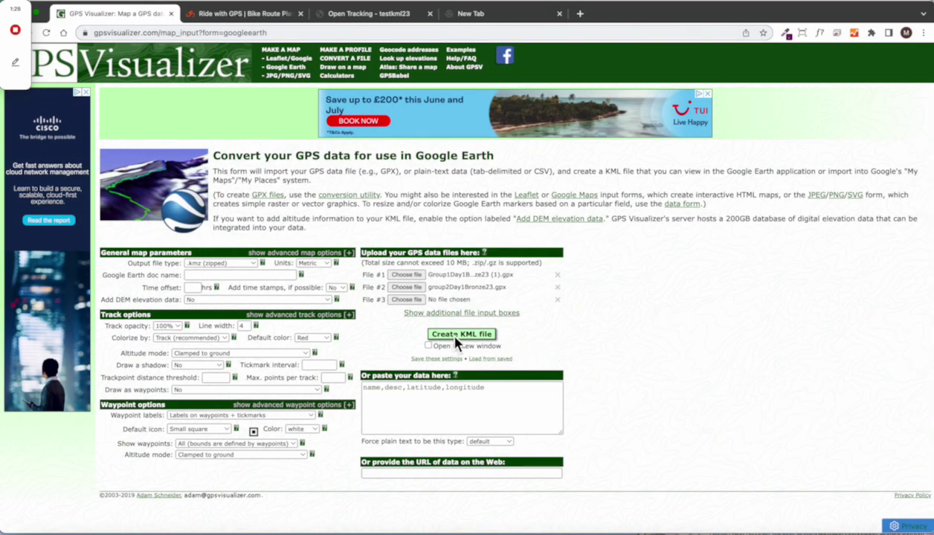
Set output to uncompressed .kml, line width 6 and trackpoint distance threshold 75.
left_click(242, 267)
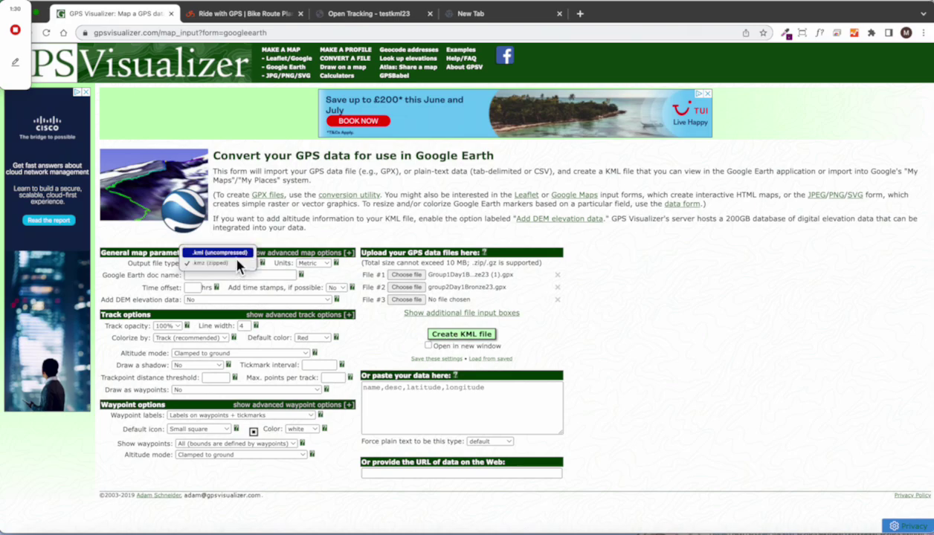
left_click(230, 251)
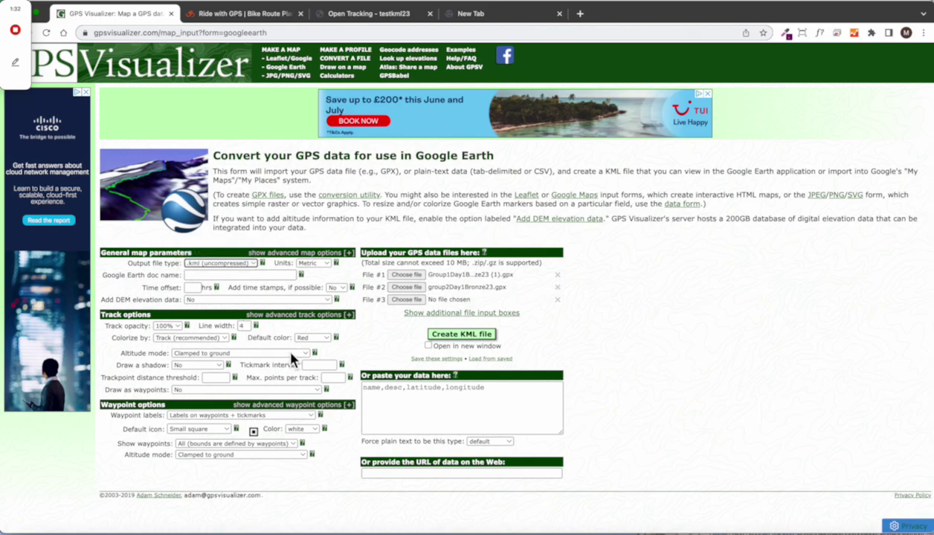
left_click(241, 328)
type("4")
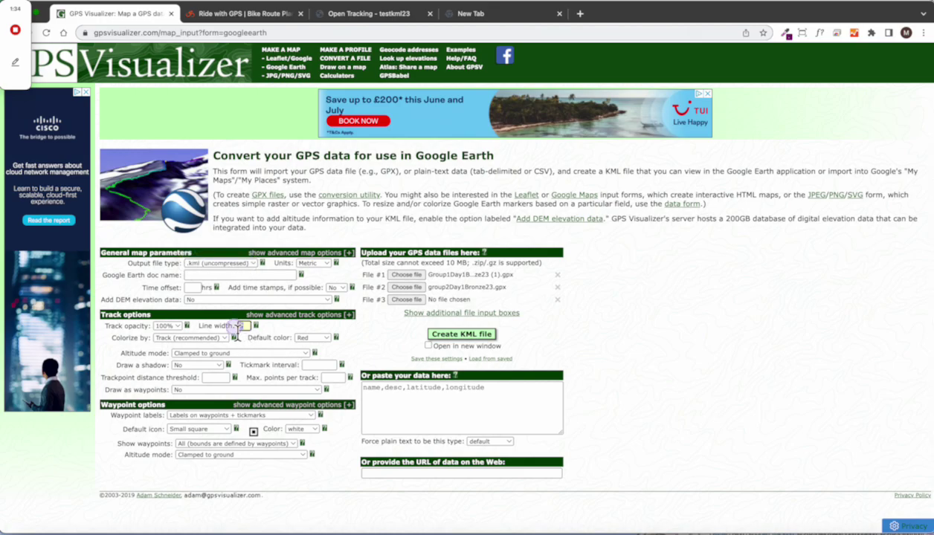
type("6")
left_click(215, 380)
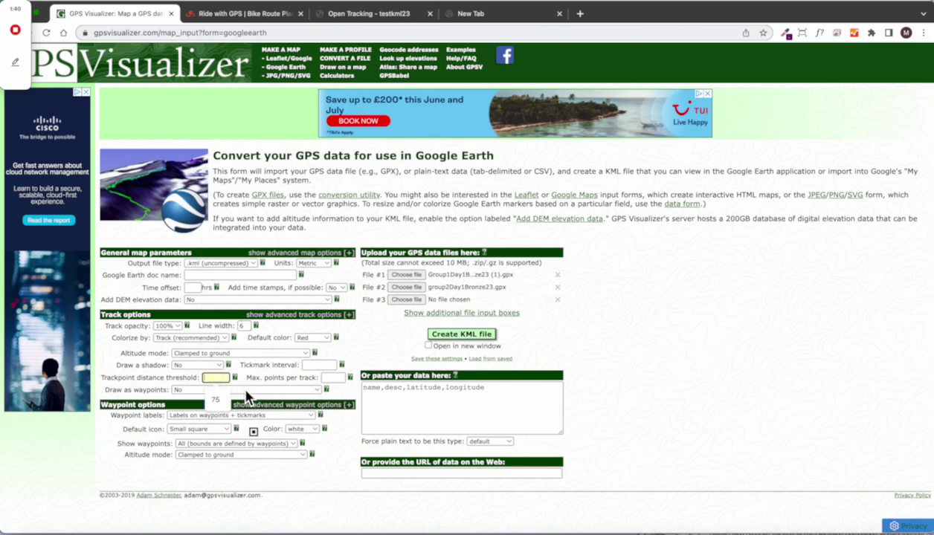
type("75")
Add DEM elevation from the best available source and show no waypoints.
left_click(266, 300)
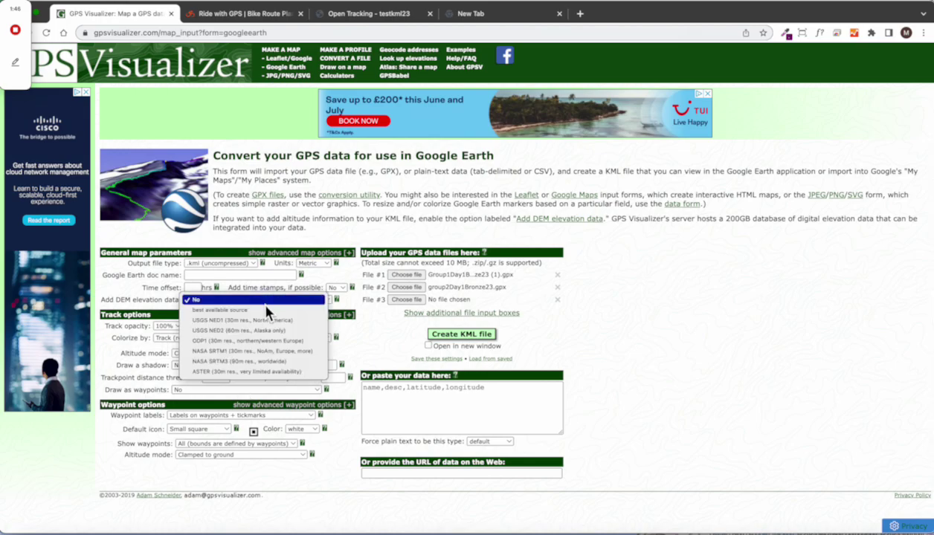
left_click(267, 310)
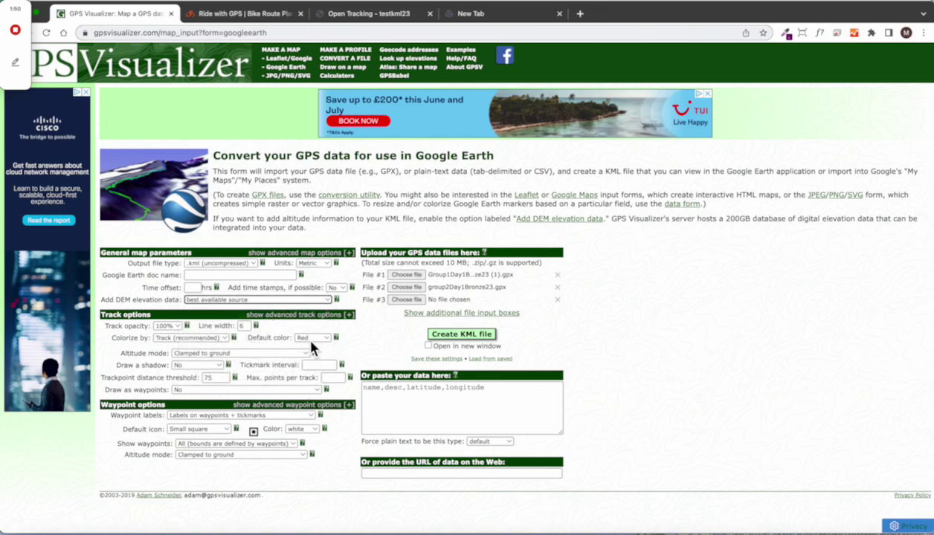
left_click(221, 444)
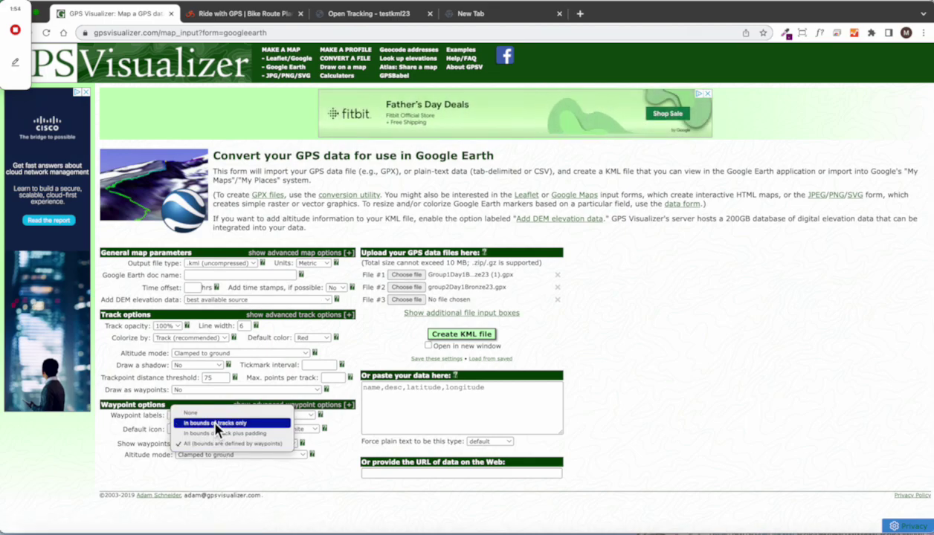
left_click(207, 412)
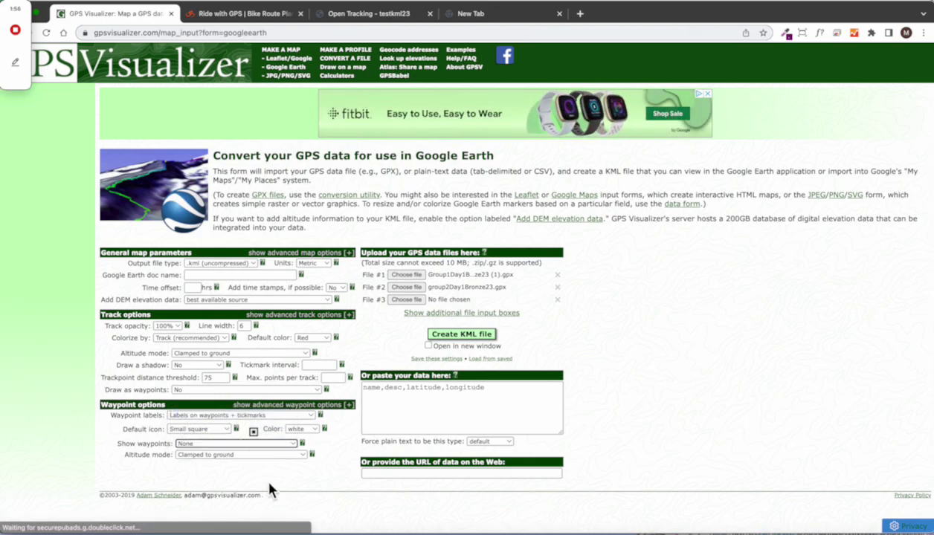
Generate and download the KML map, then reveal it in Downloads with its Open With list.
left_click(464, 340)
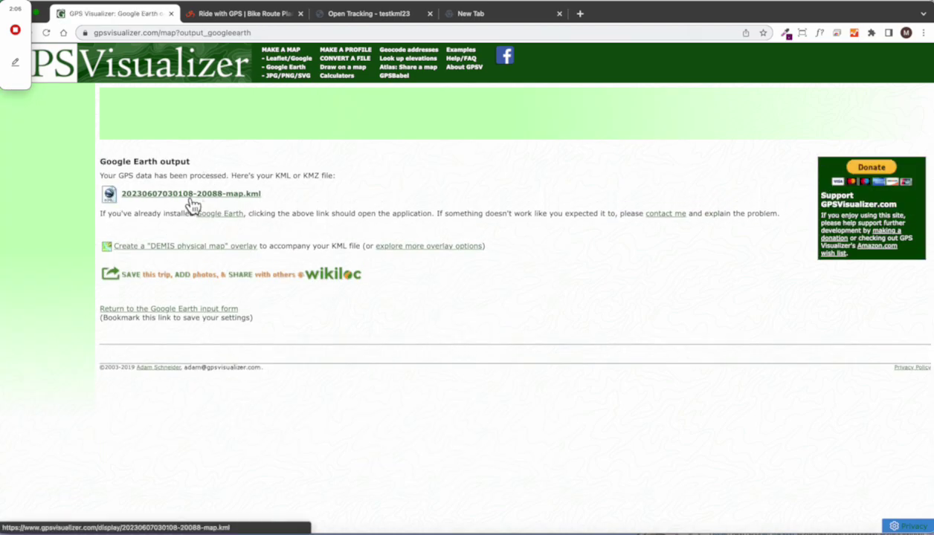
left_click(191, 200)
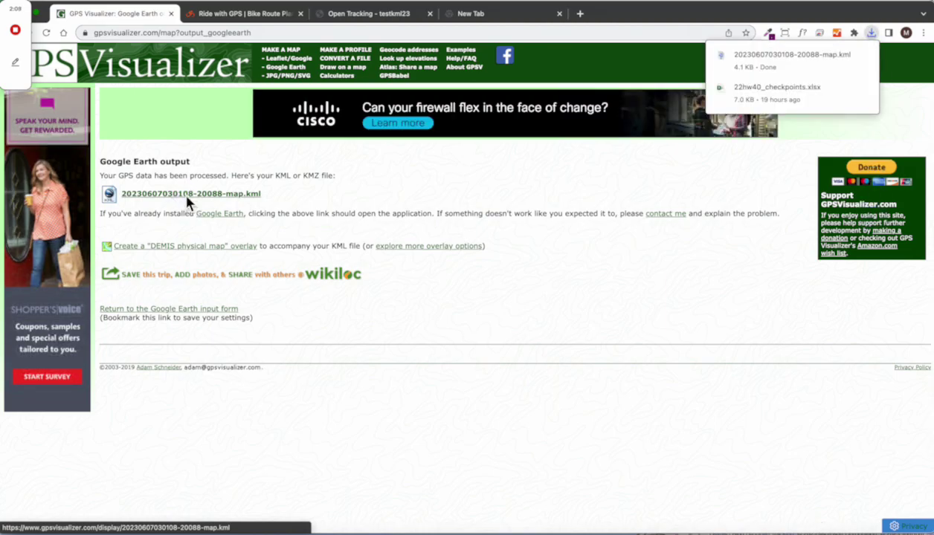
mouse_move(769, 69)
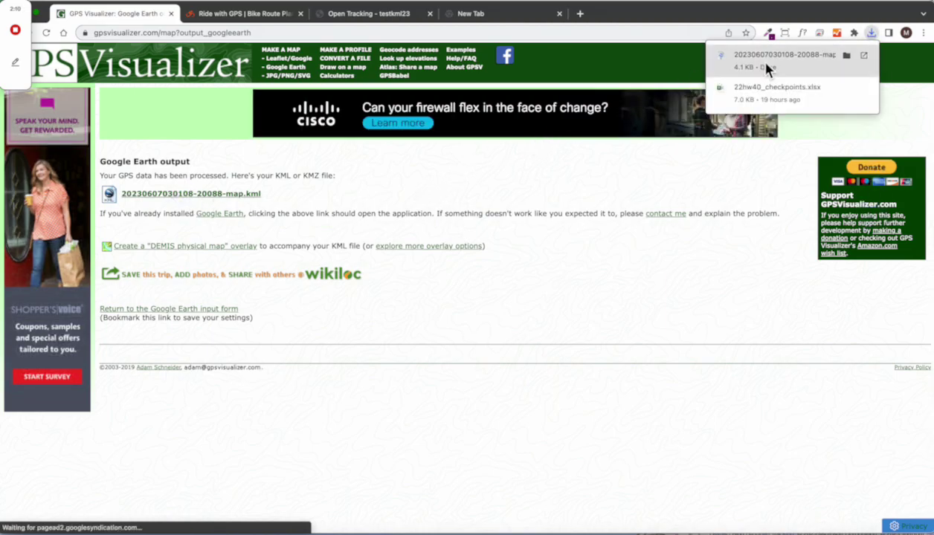
left_click(847, 57)
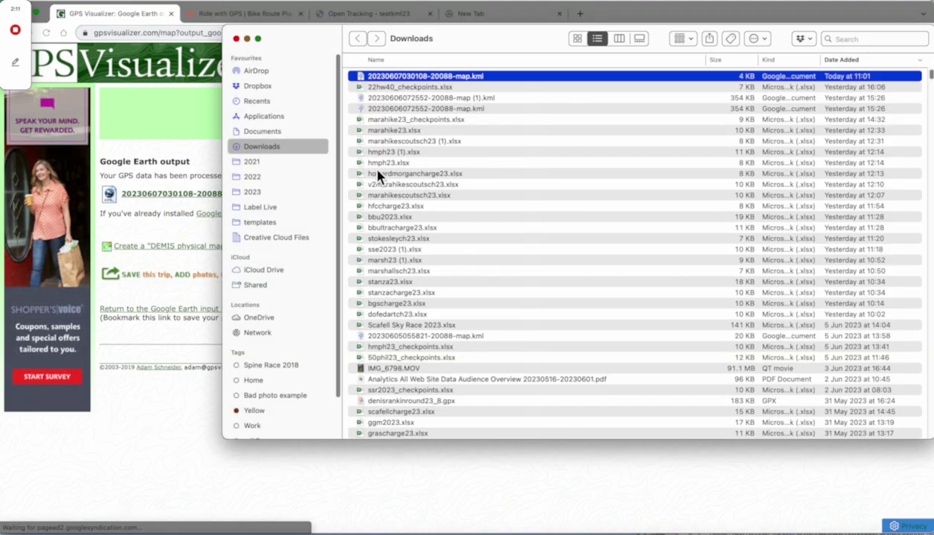
right_click(427, 84)
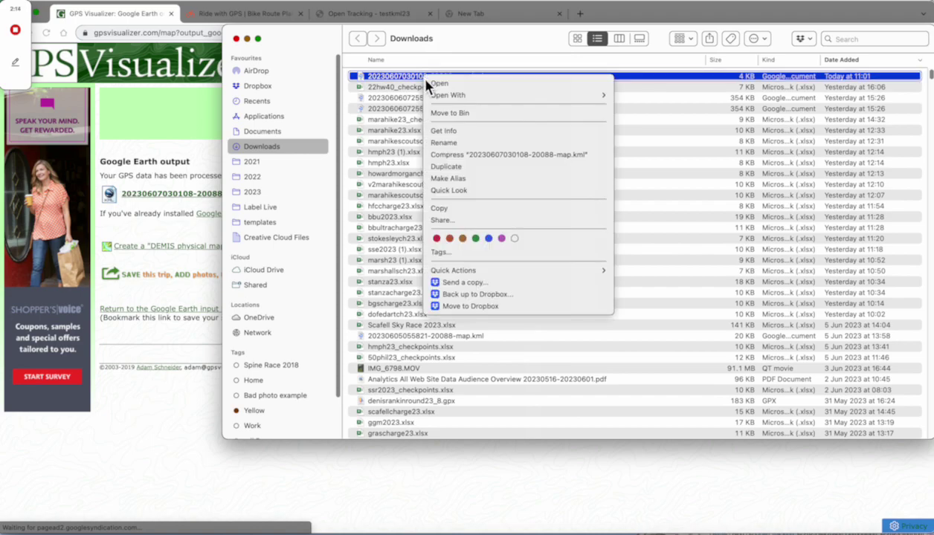
mouse_move(466, 96)
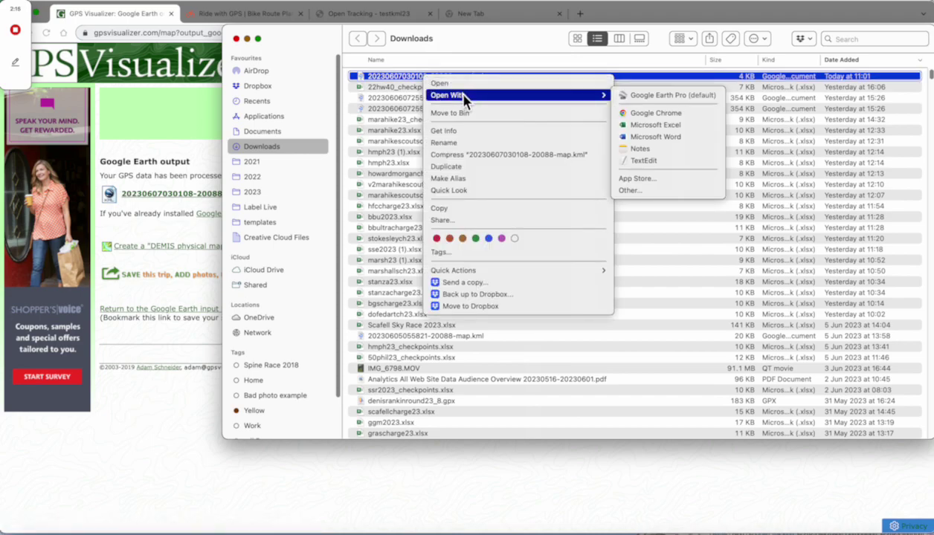
In an enlarged TextEdit window, replace colours ff0000e6 with 3c0000ff and ffe69800 with 3cff0000.
left_click(650, 166)
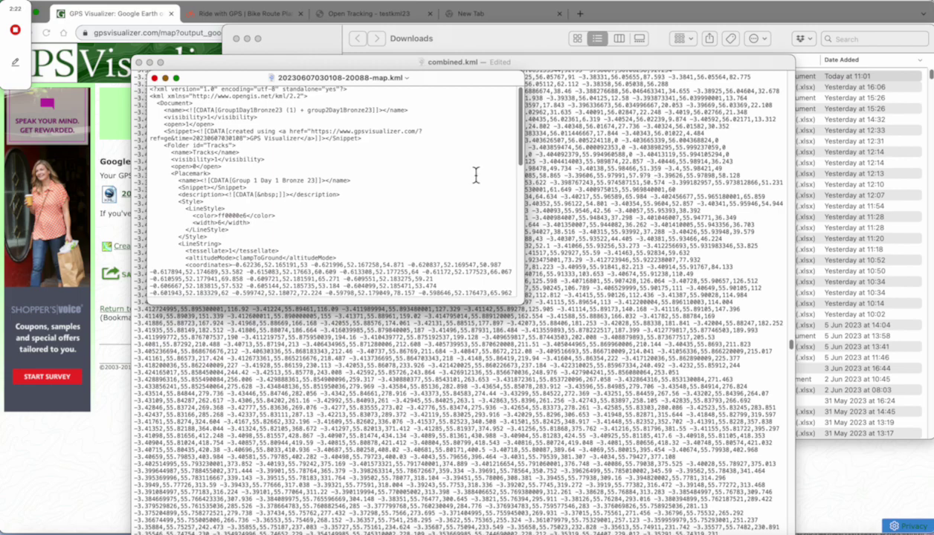
left_click_drag(523, 297, 735, 532)
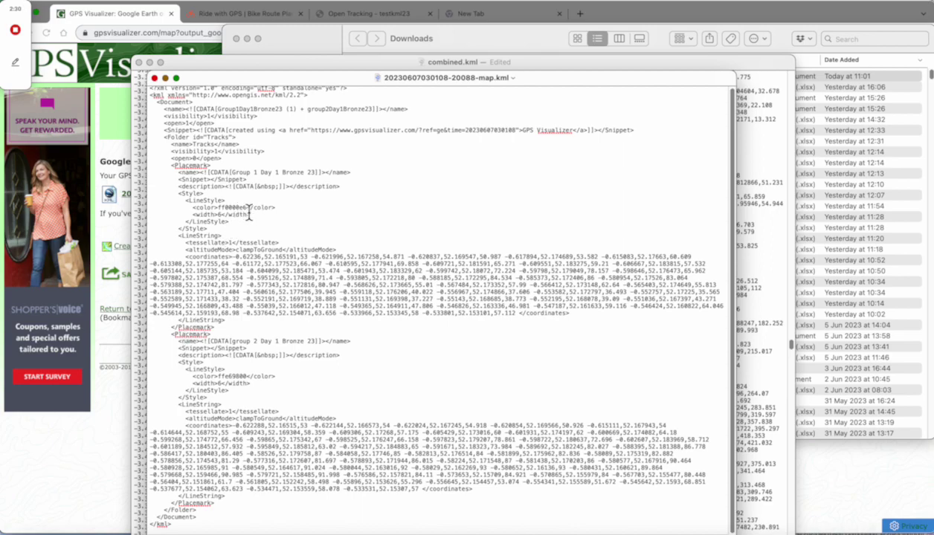
left_click_drag(248, 209, 221, 209)
left_click(246, 207)
left_click_drag(247, 207, 220, 214)
type("3c")
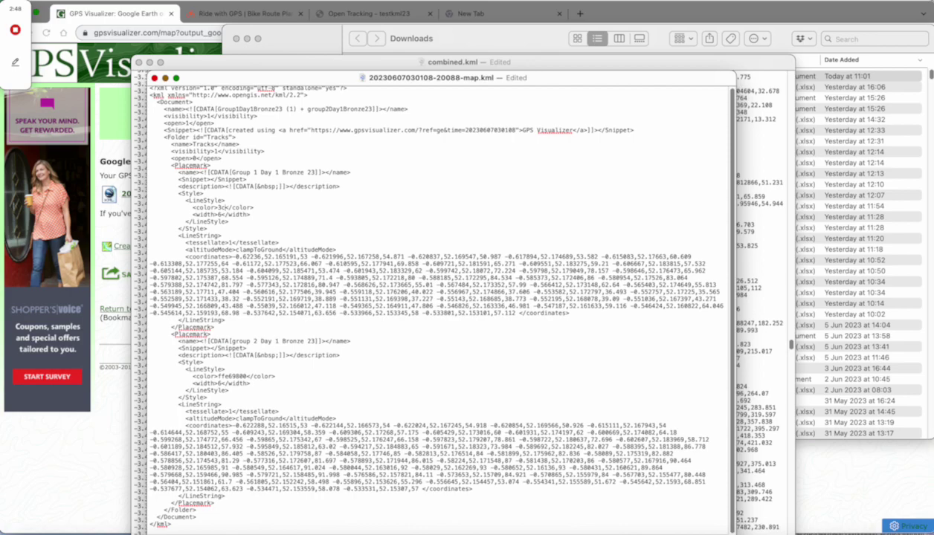
type("0000ff")
left_click_drag(250, 379, 217, 379)
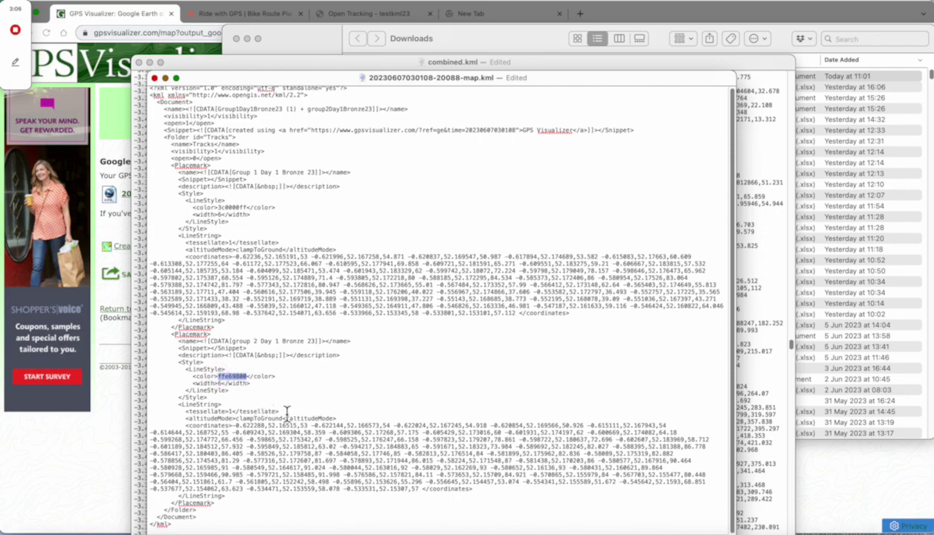
type("3cff0000")
Rename the KML to Merged.kml, then switch to the Open Tracking browser window.
left_click(494, 79)
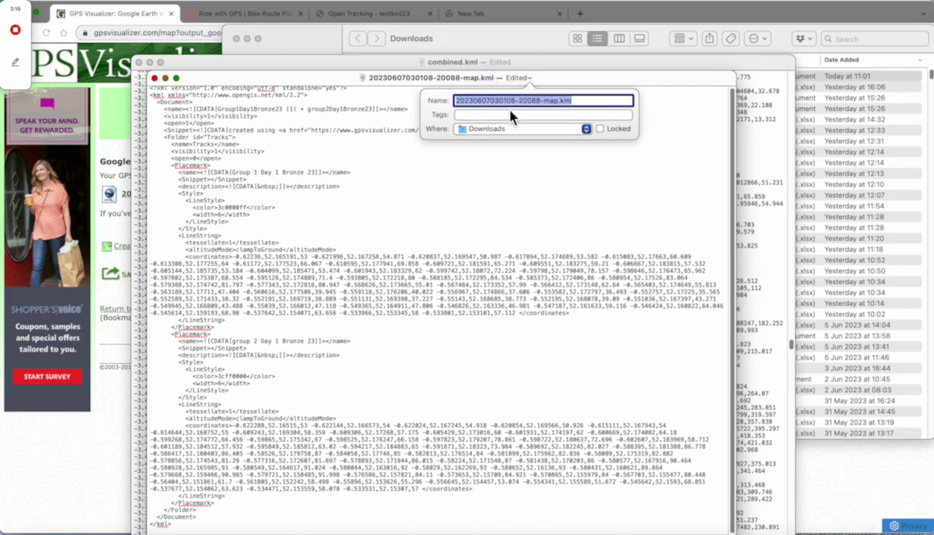
type("Merged")
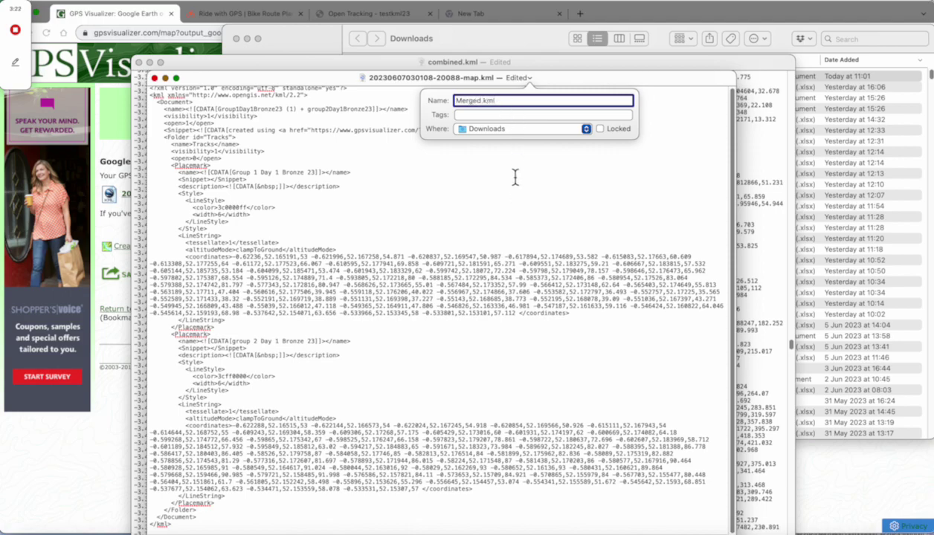
key("Return")
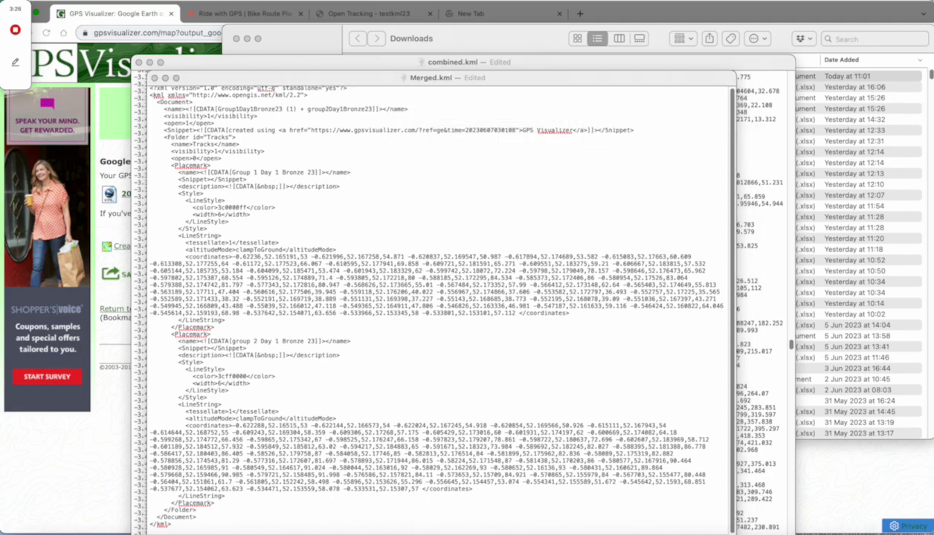
key("cmd+grave")
left_click_drag(359, 3, 226, 6)
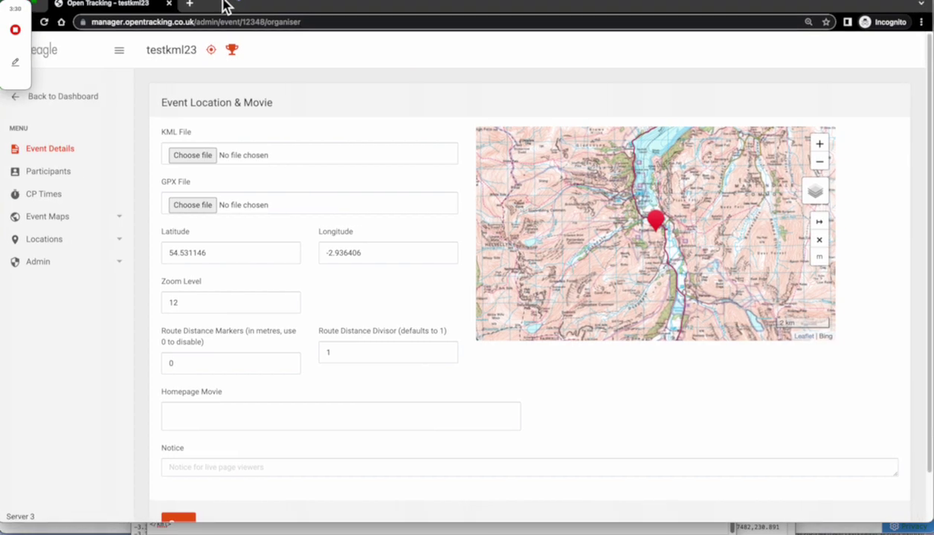
Upload Merged.kml from Downloads as the event's KML file.
left_click(195, 157)
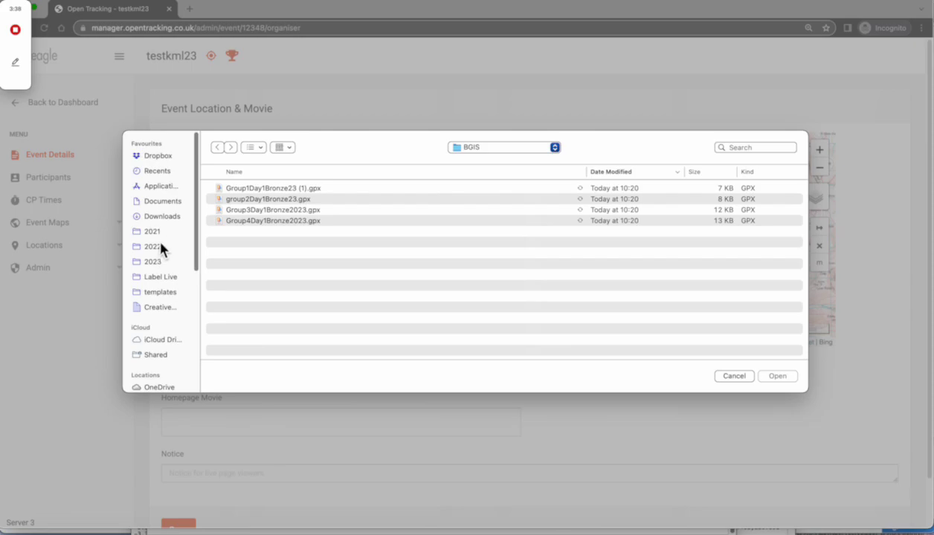
left_click(166, 225)
left_click(247, 190)
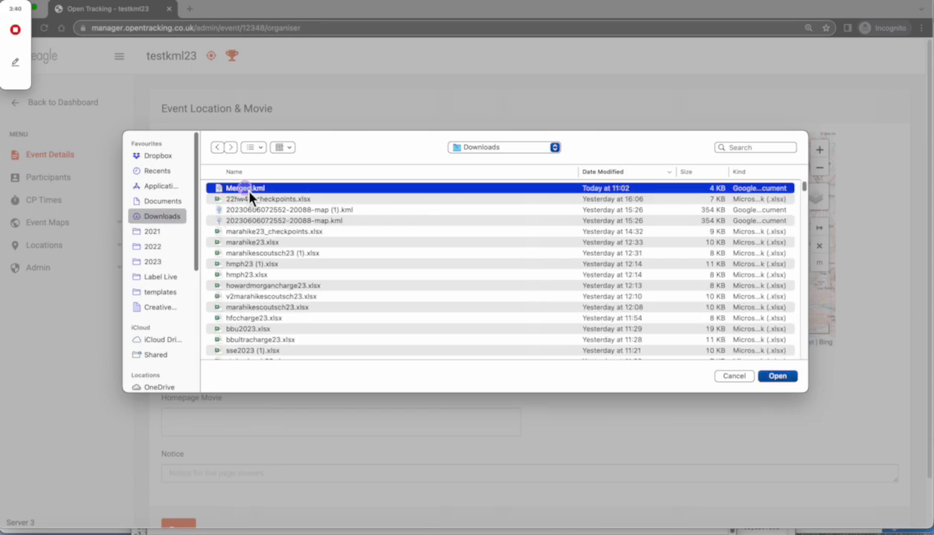
left_click(786, 381)
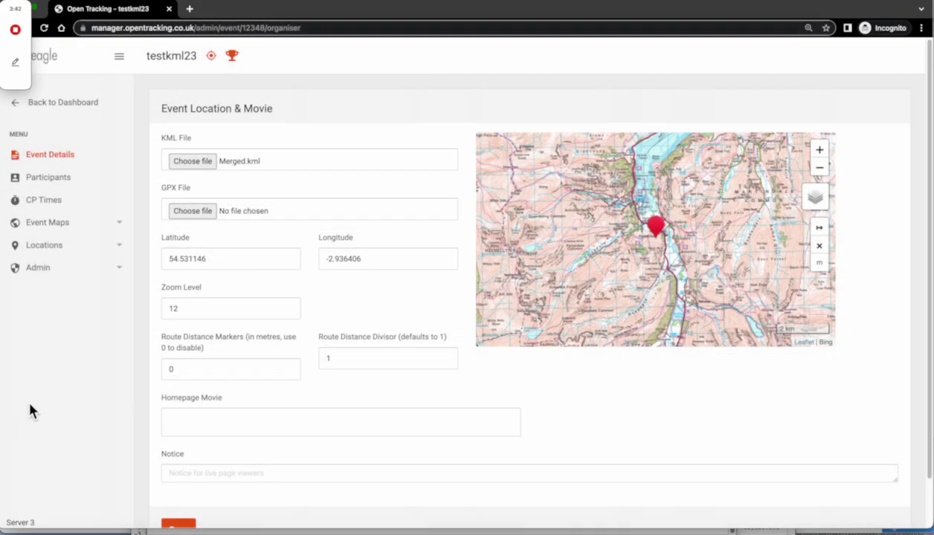
Save the event's location settings and open its live tracking page.
scroll(320, 405, "down", 1)
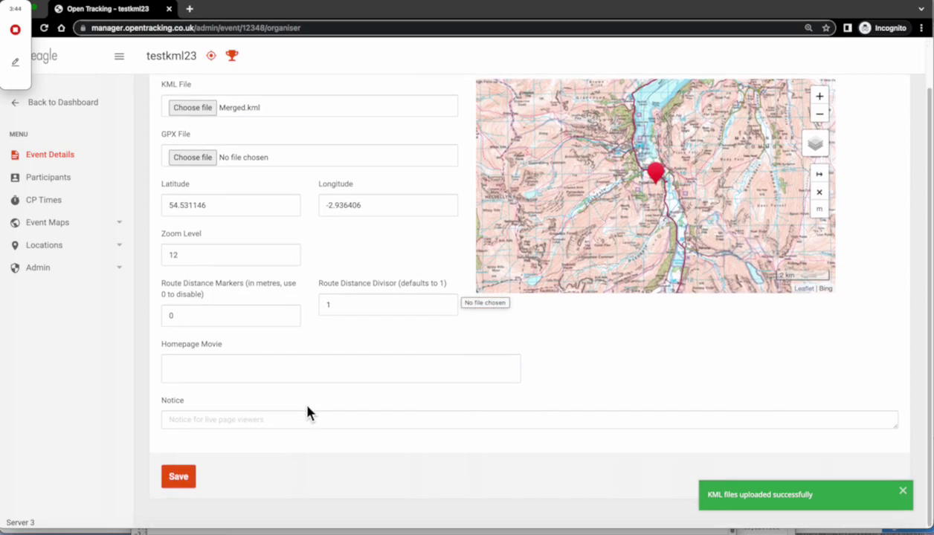
left_click(180, 478)
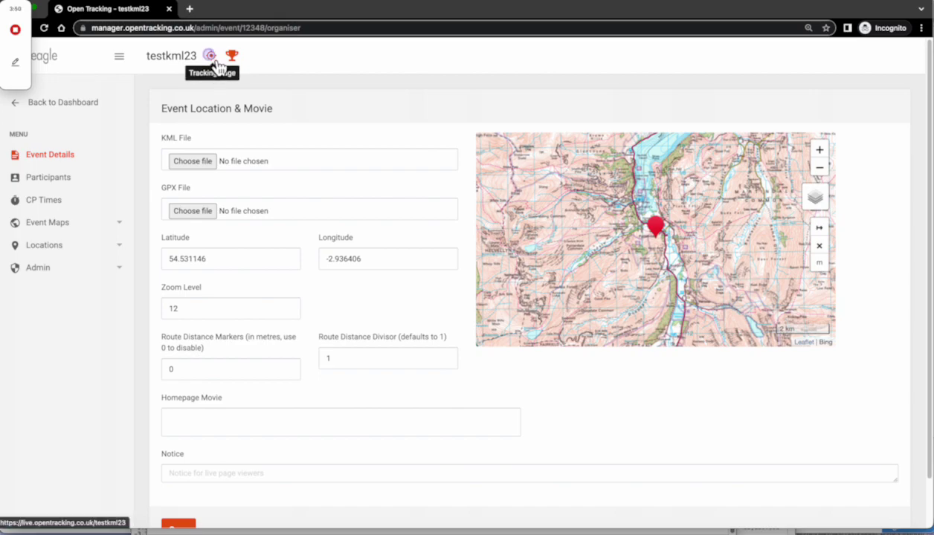
left_click(209, 56)
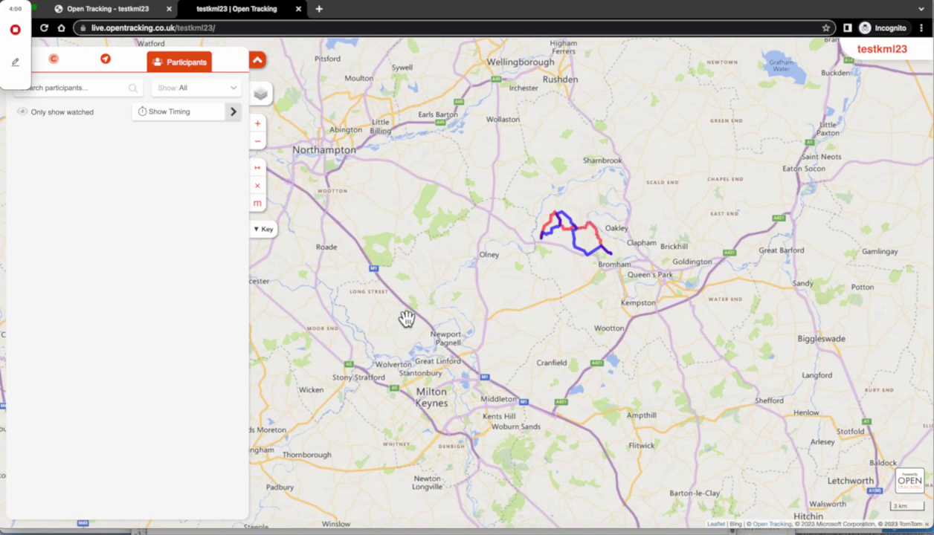
mouse_move(21, 73)
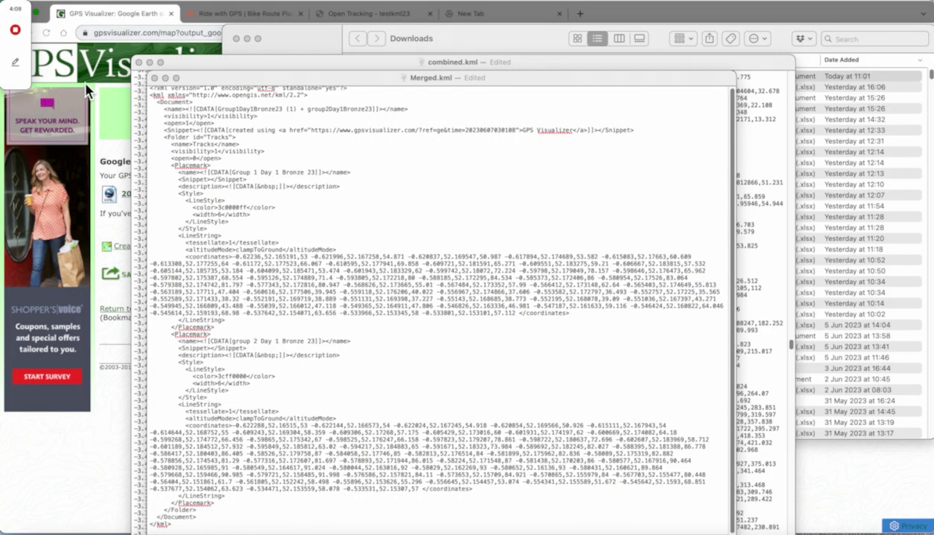
Bring the GPS Visualizer window forward and click its logo to reach the home page.
left_click(88, 91)
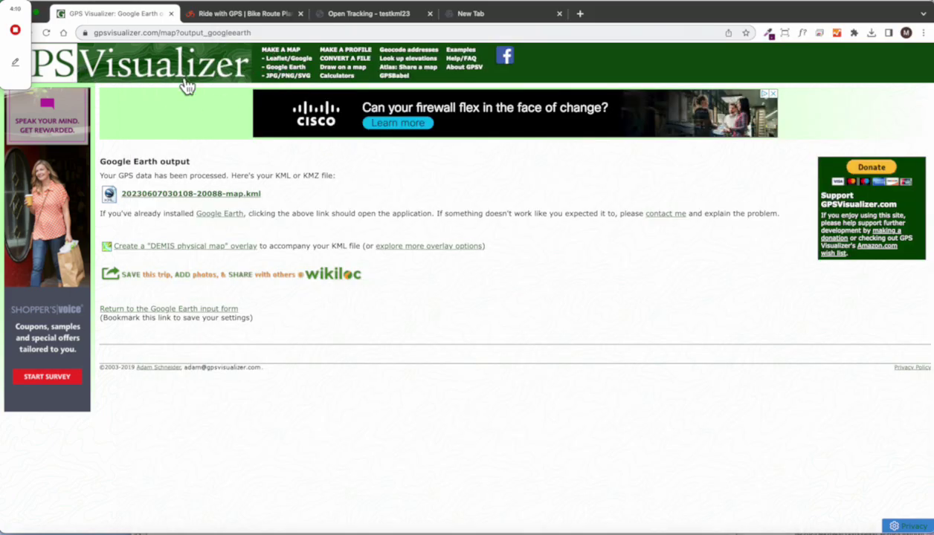
left_click(152, 78)
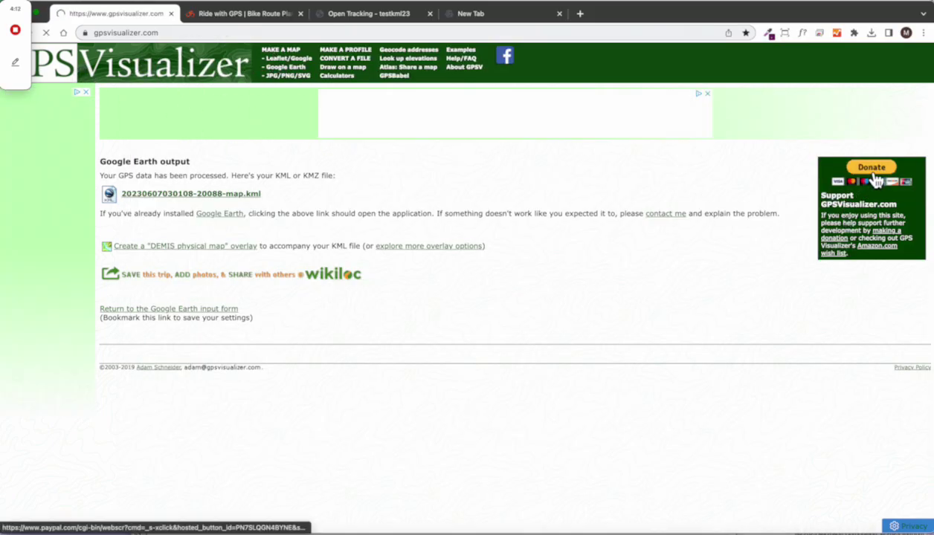